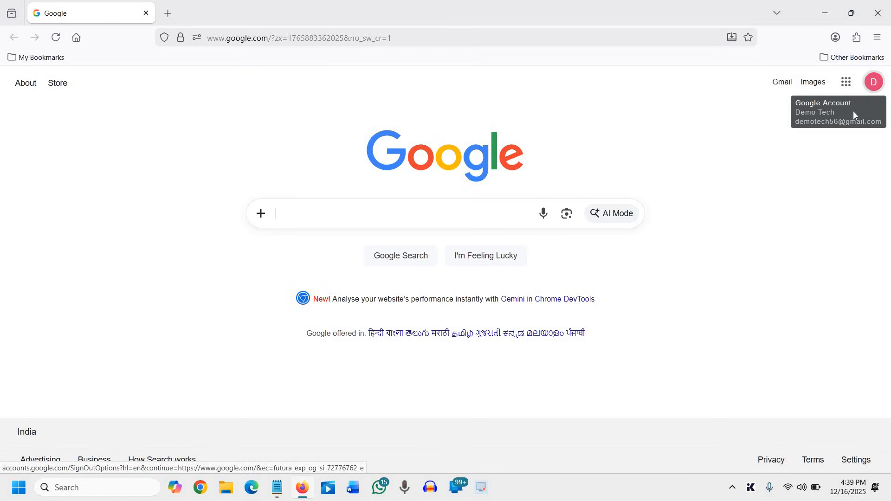
Step: Open Google Forms from the Google apps list
left_click(847, 86)
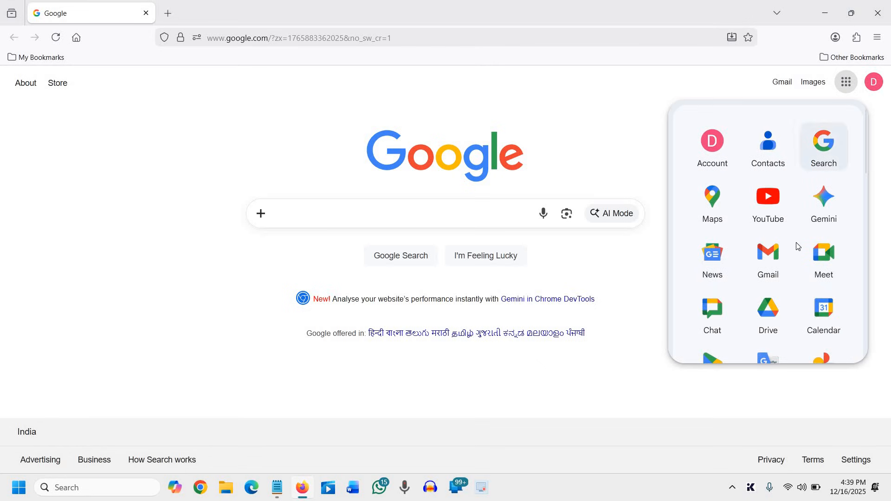
scroll(799, 253, "down", 7)
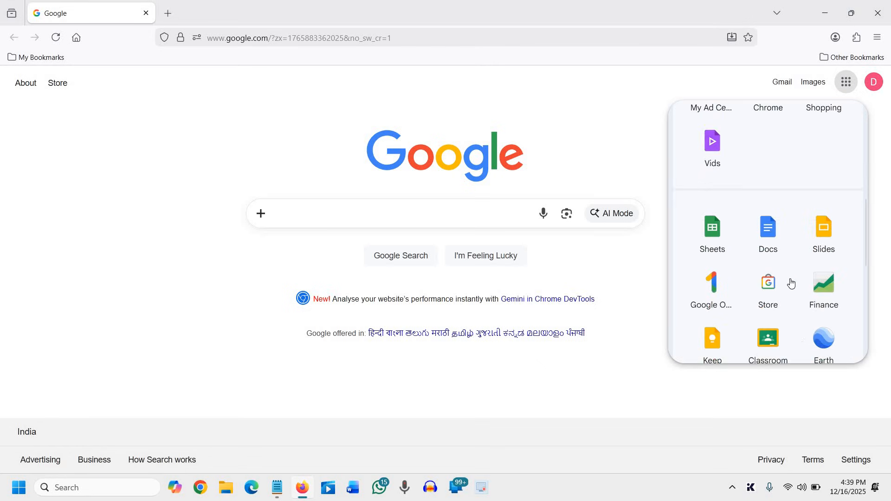
scroll(791, 283, "down", 3)
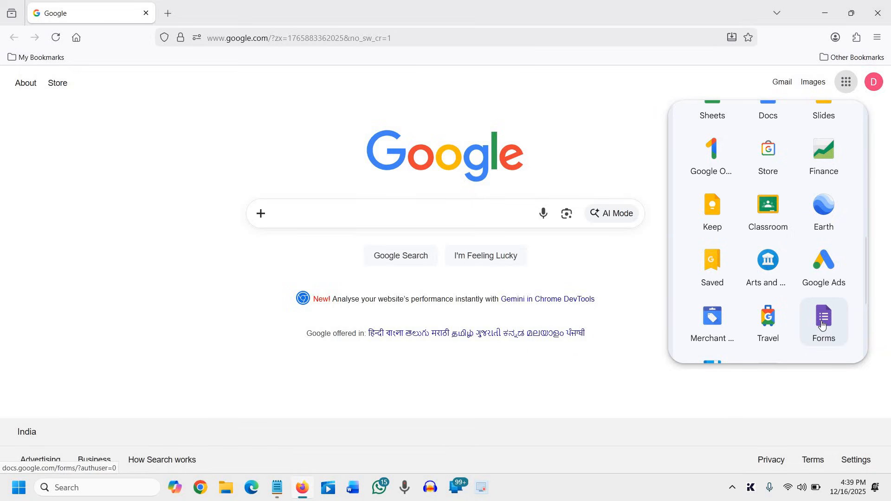
left_click(823, 326)
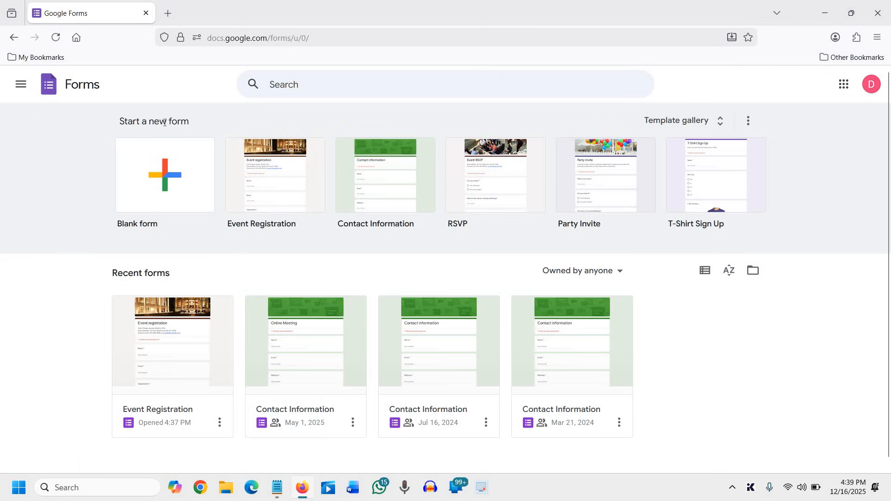
Step: Browse the full template gallery and start a form from the Contact Information template
left_click(689, 122)
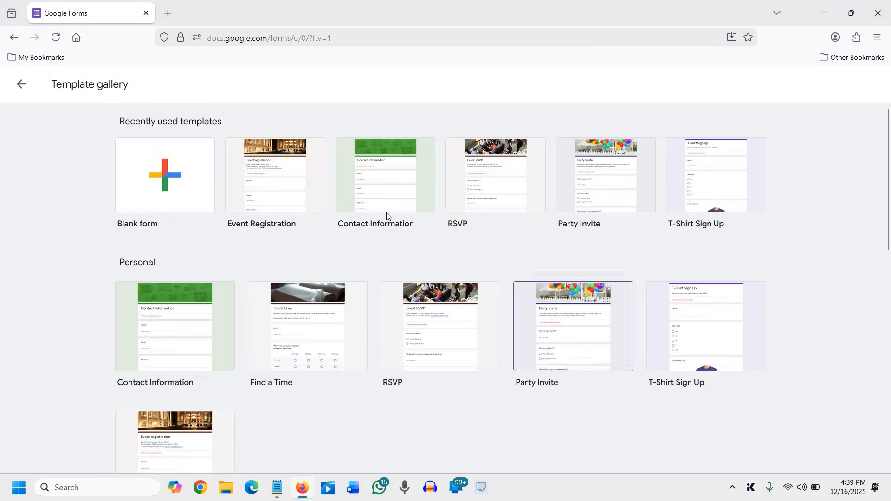
left_click(610, 199)
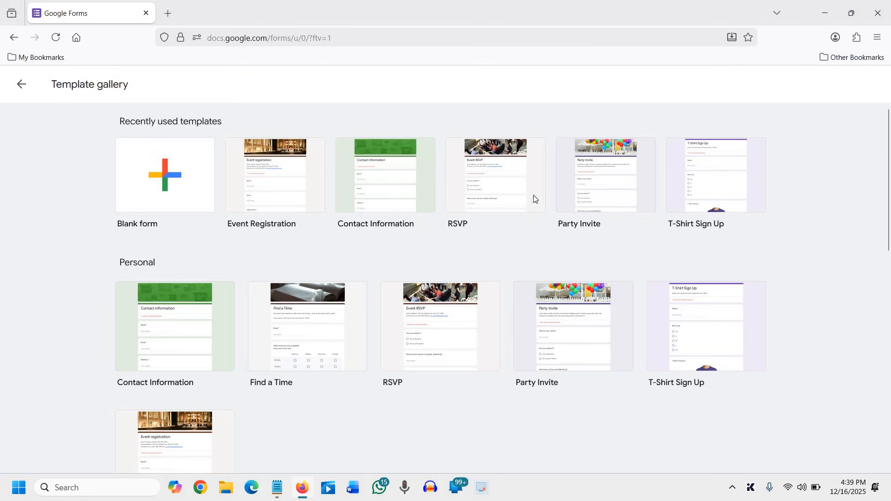
left_click(391, 187)
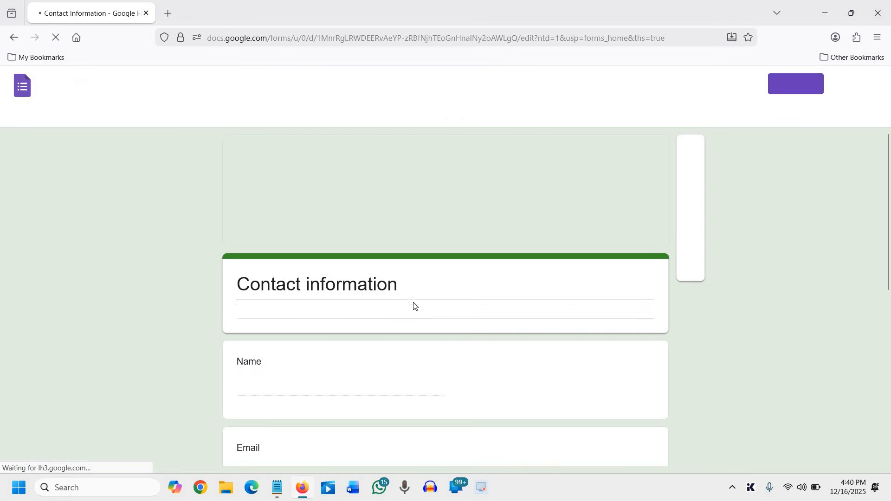
Step: Examine the Contact Information form's title, its questions and the answer types offered for the Name question
scroll(331, 219, "down", 3)
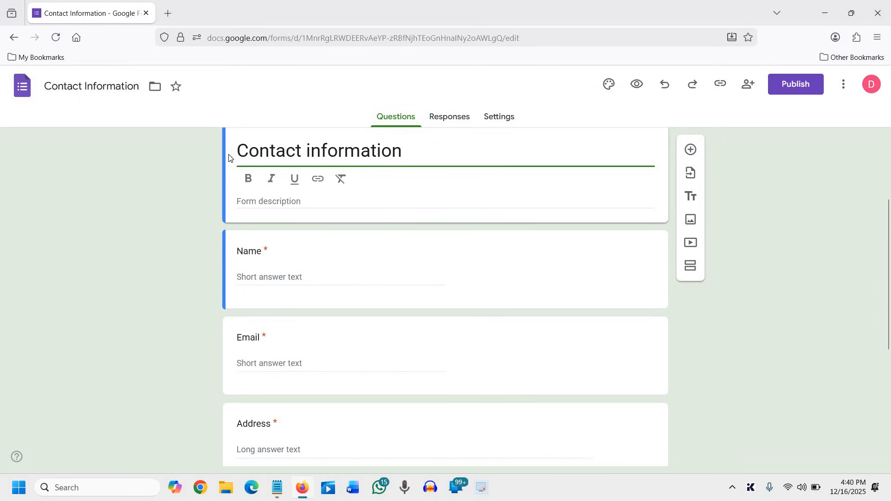
left_click_drag(402, 151, 236, 152)
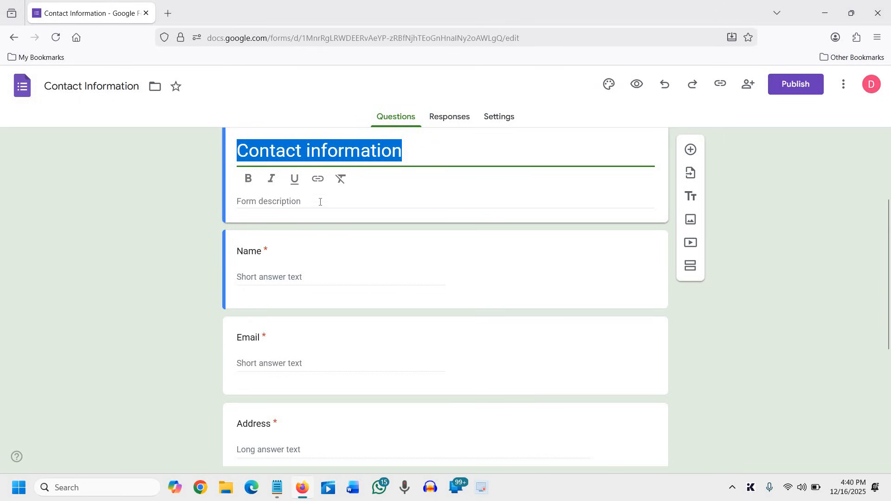
left_click(267, 252)
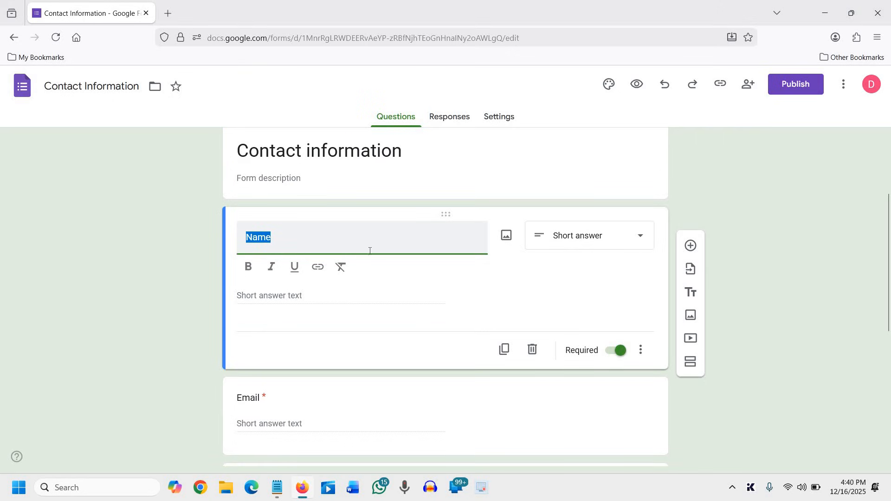
left_click(622, 242)
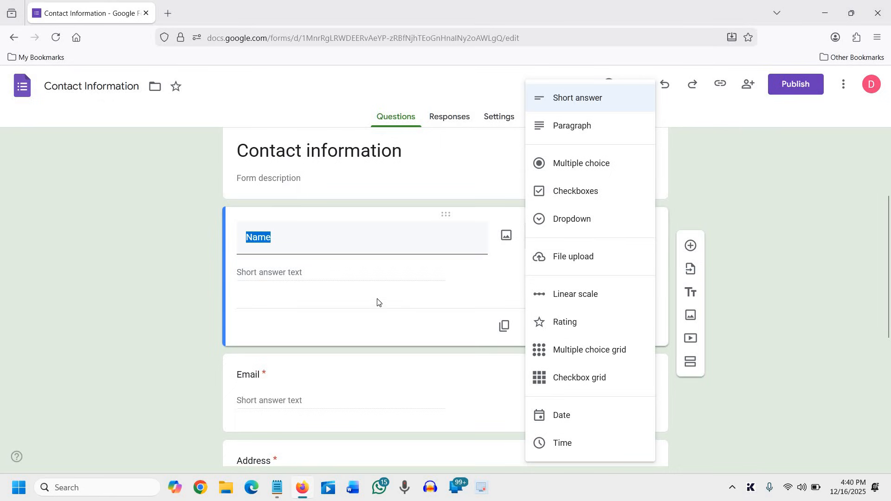
left_click(377, 280)
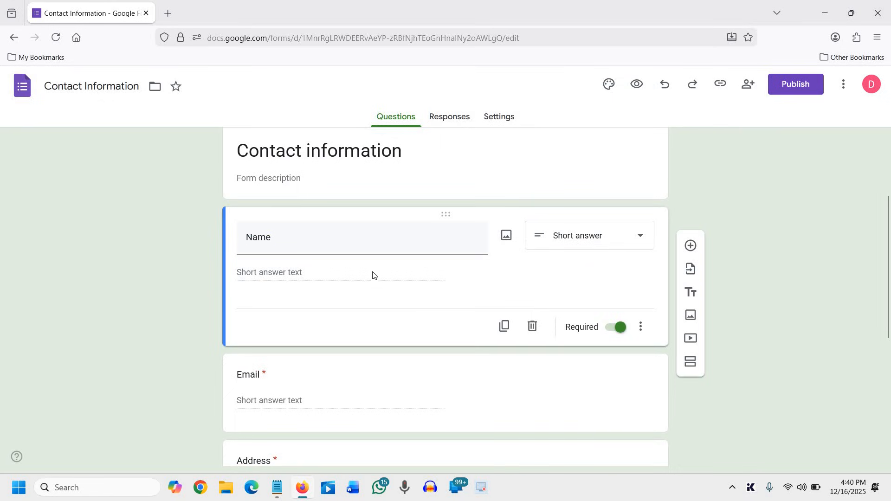
left_click(603, 240)
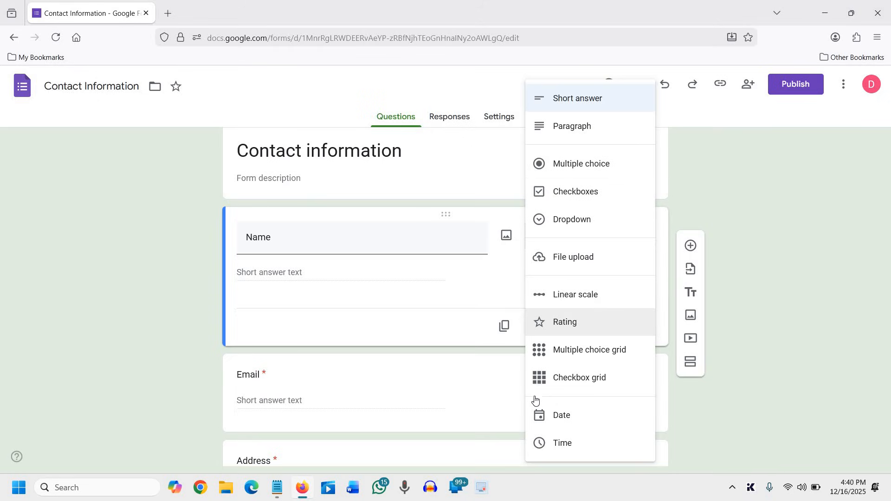
left_click(412, 394)
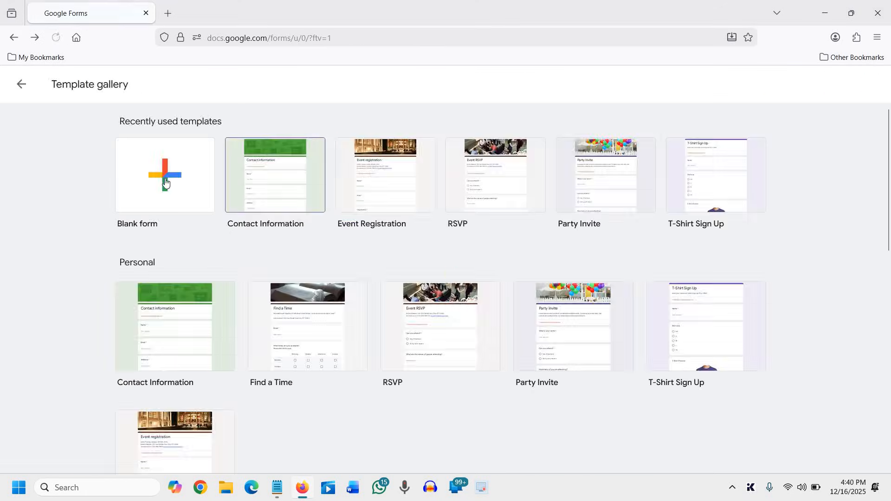
Step: Create a blank form and title it "Quiz"
left_click(165, 180)
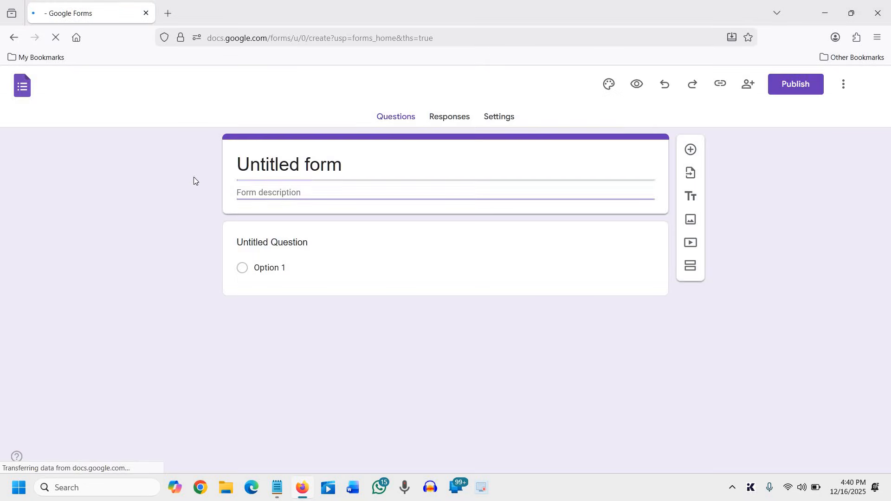
left_click(236, 165)
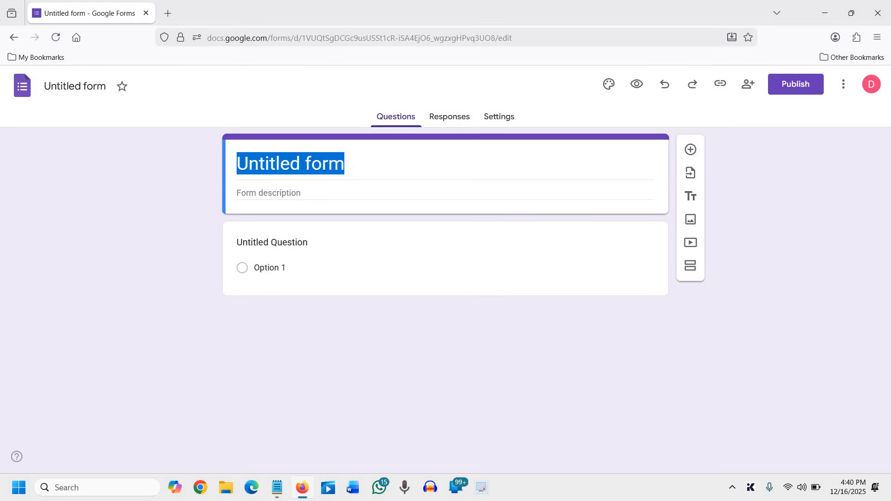
triple_click(327, 164)
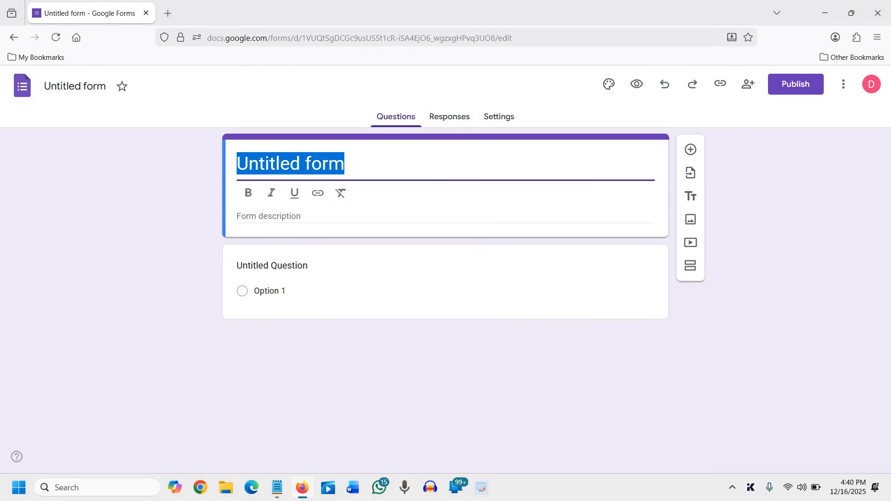
type("Quix")
key("BackSpace")
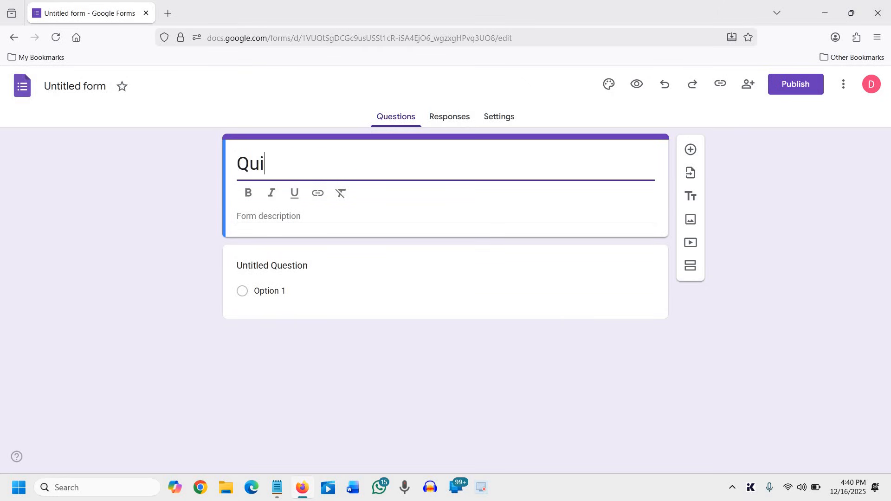
type("z")
Step: Enter "Class 2 Quiz" as the form description
left_click(362, 217)
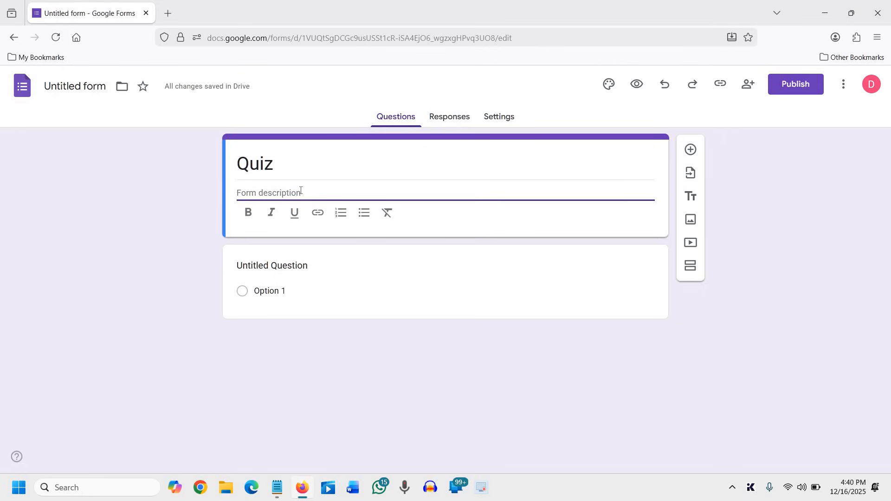
type("Class 2 Q")
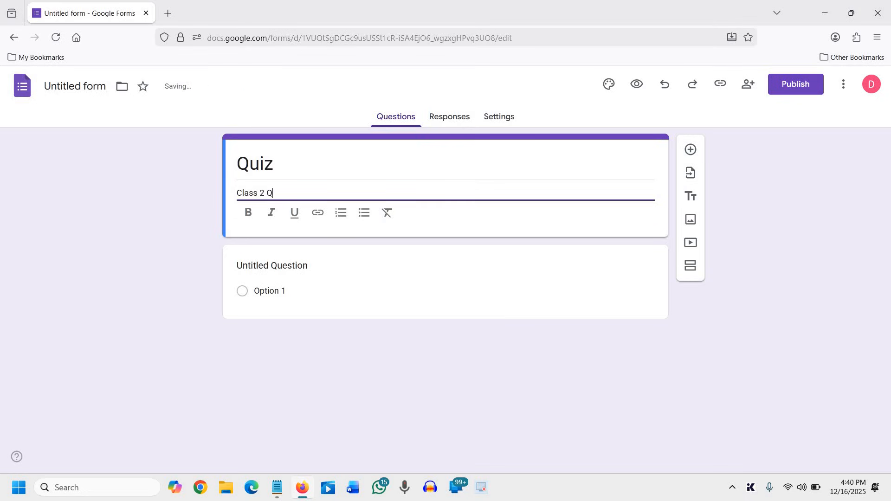
type("uiz")
Step: Enter "What is the color of Sky?" as the first question, keeping the Multiple choice answer type
left_click(287, 267)
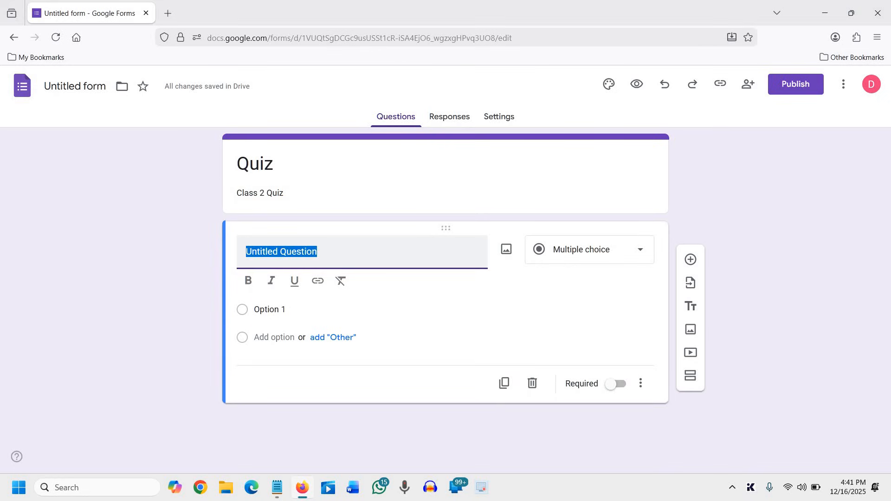
type("What is the color of Sky")
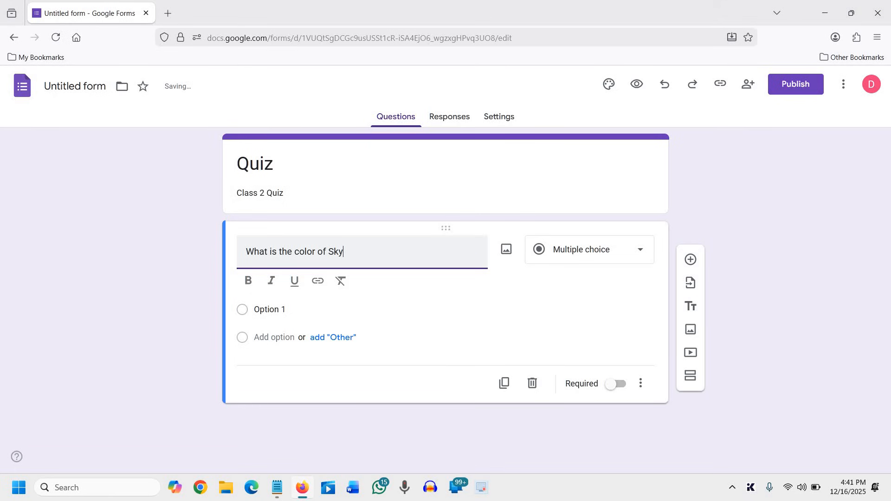
type("?")
left_click(599, 259)
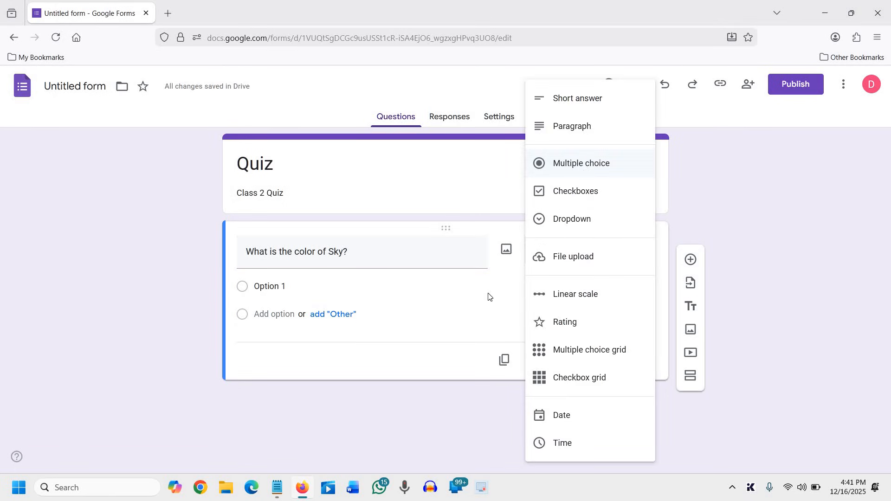
left_click(254, 295)
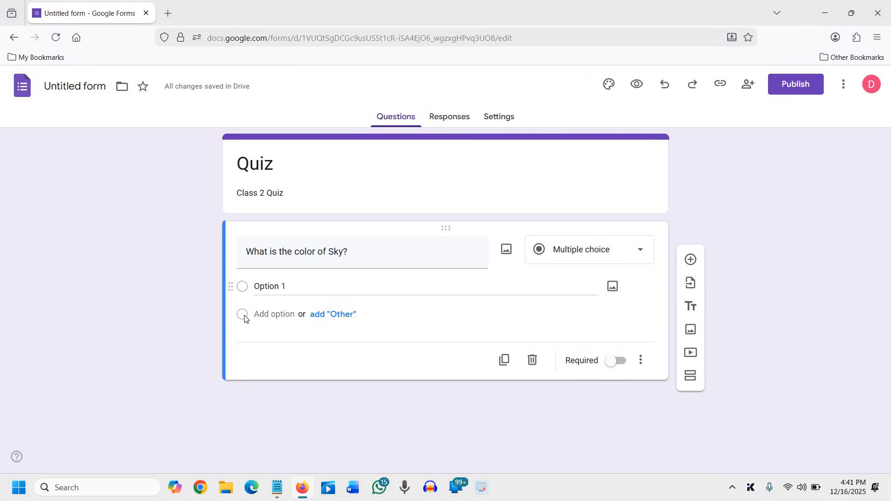
Step: Add an "Other" choice to the sky question and rename its first option to "Red"
left_click(317, 315)
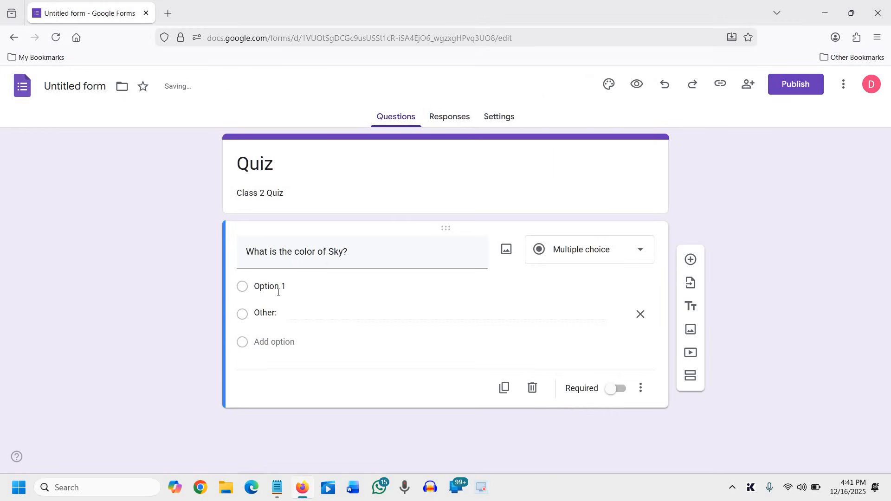
left_click(280, 290)
double_click(280, 289)
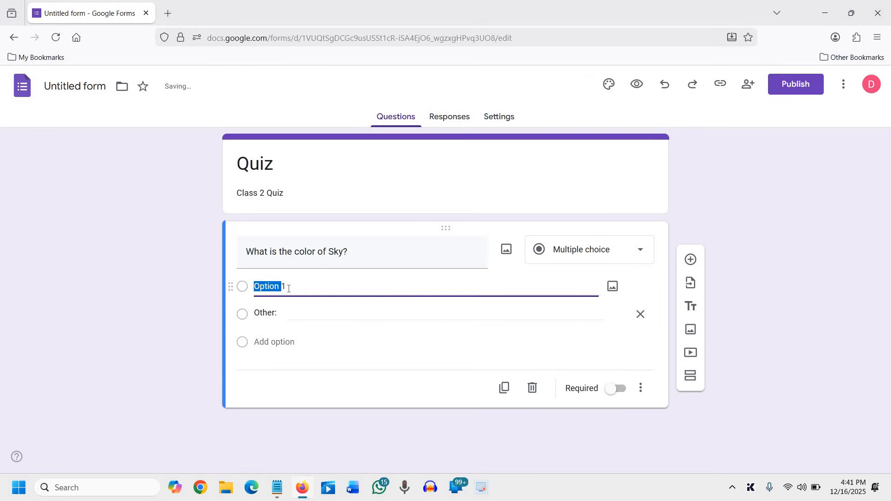
double_click(297, 288)
key("ctrl+a")
type("REd")
type("ed")
Step: Replace the "Other" choice with a second option "Blue" and make the question required
left_click(268, 316)
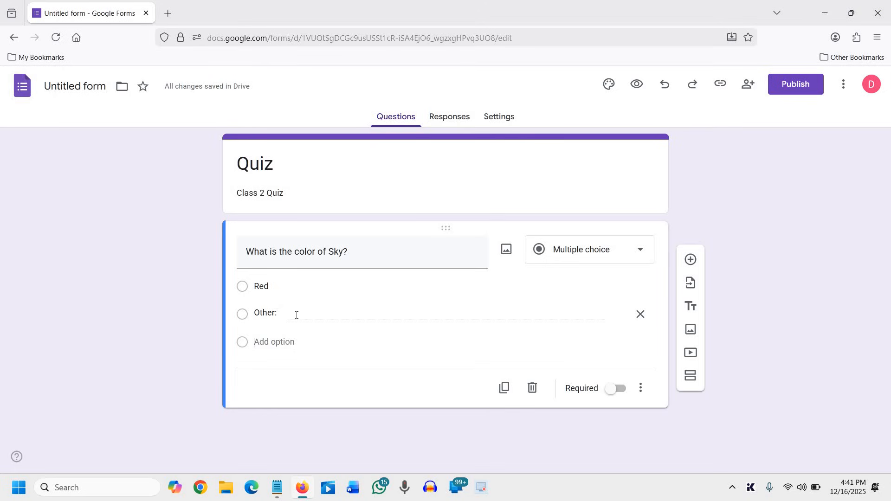
left_click(640, 342)
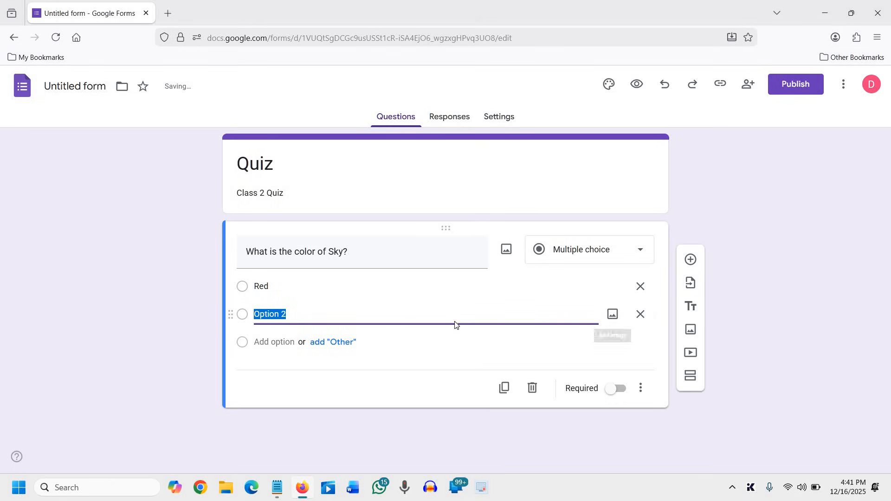
type("Blue")
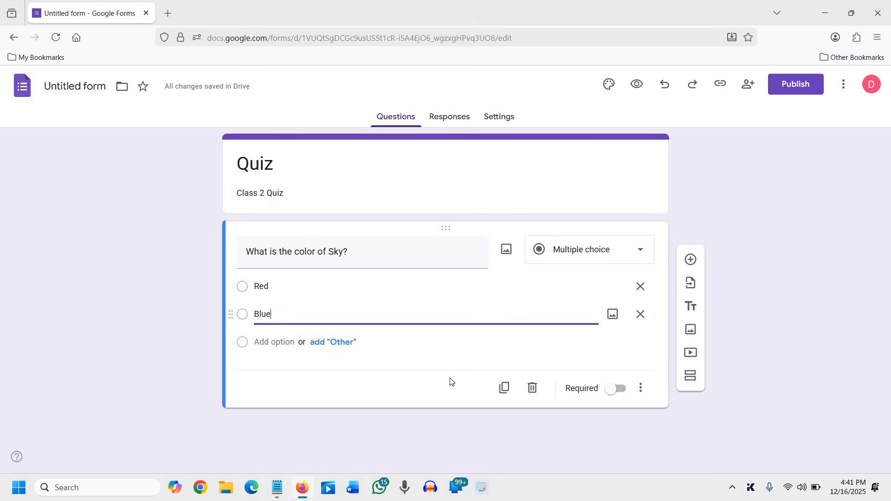
left_click(584, 430)
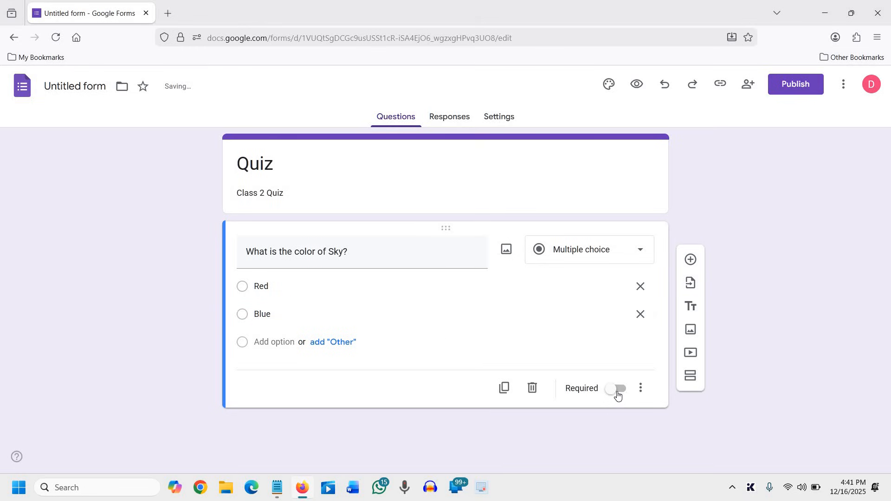
left_click(617, 392)
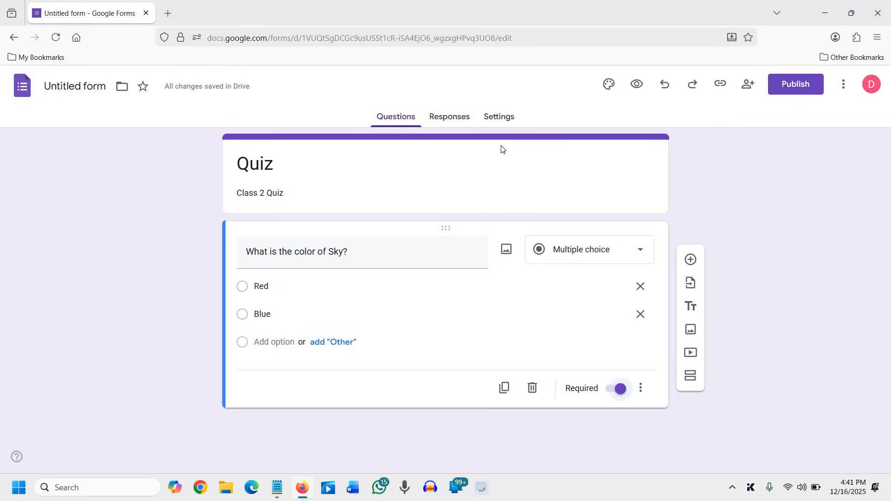
left_click(632, 257)
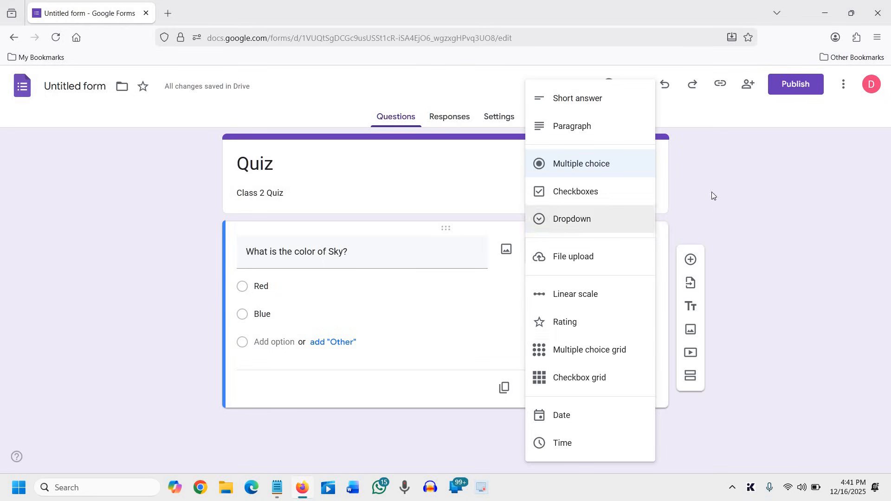
left_click(471, 130)
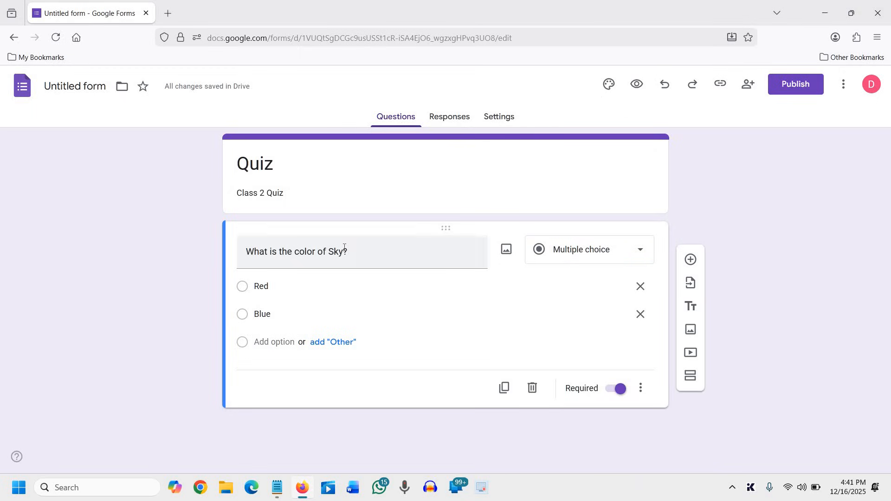
Step: Examine the form's response options and the spreadsheet destination choices for responses, leaving without creating a spreadsheet
left_click(454, 122)
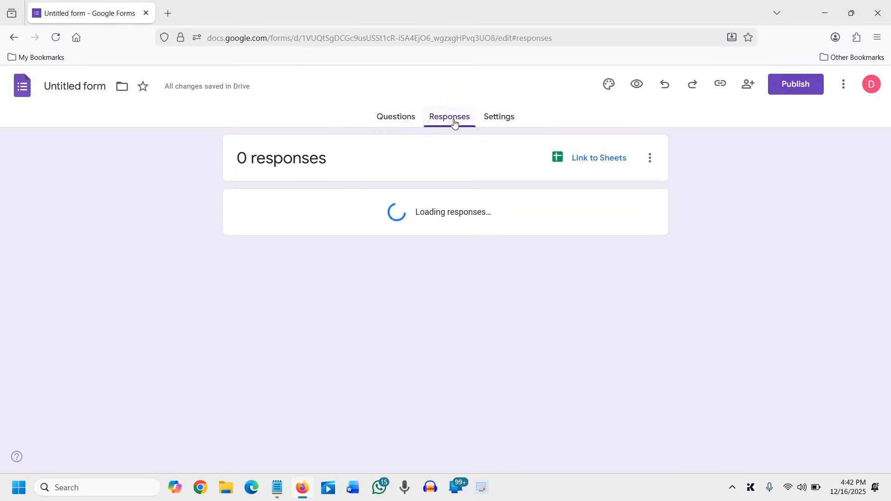
left_click(649, 160)
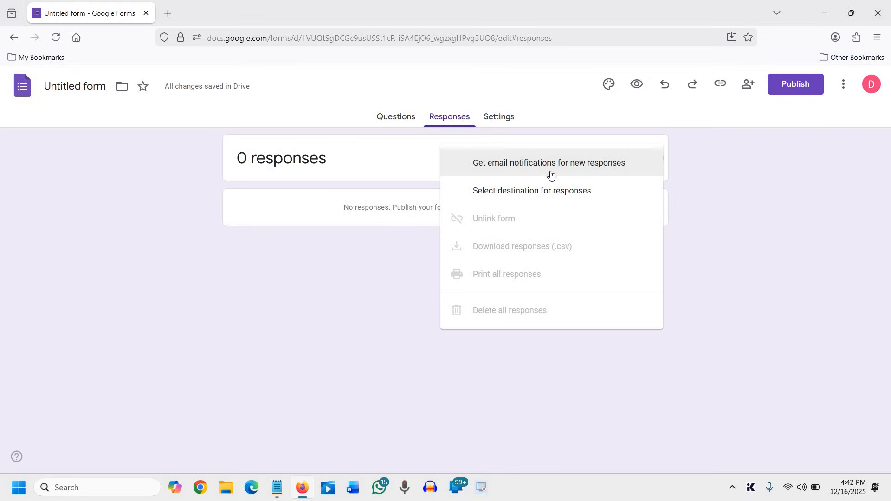
left_click(692, 199)
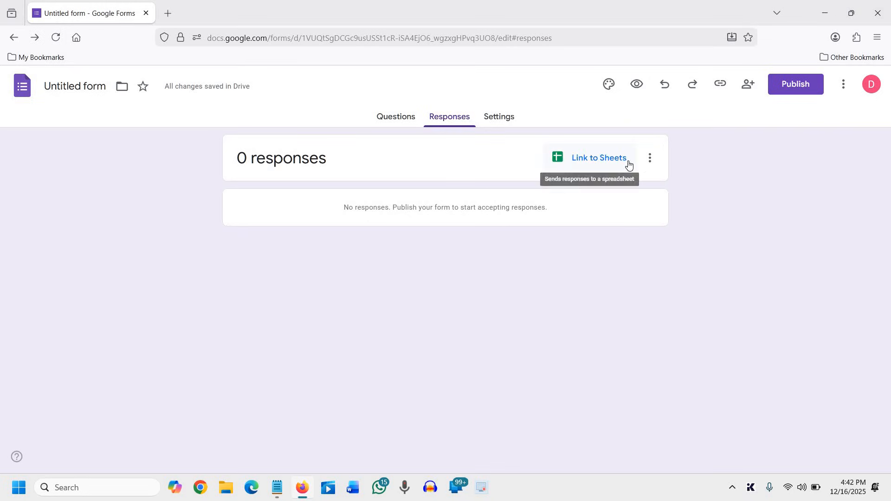
left_click(650, 161)
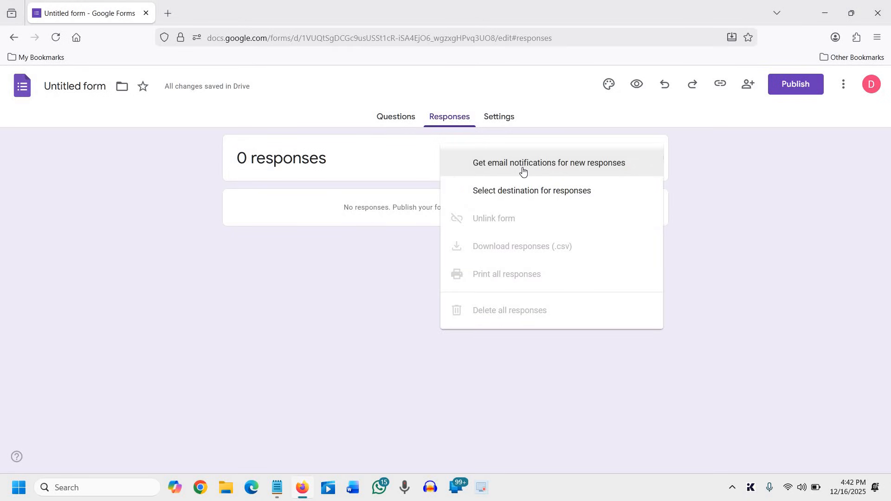
left_click(546, 193)
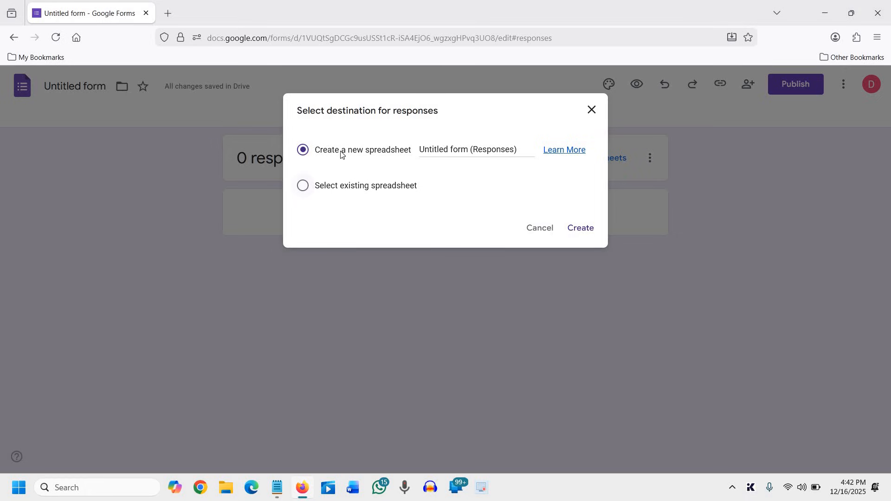
double_click(479, 149)
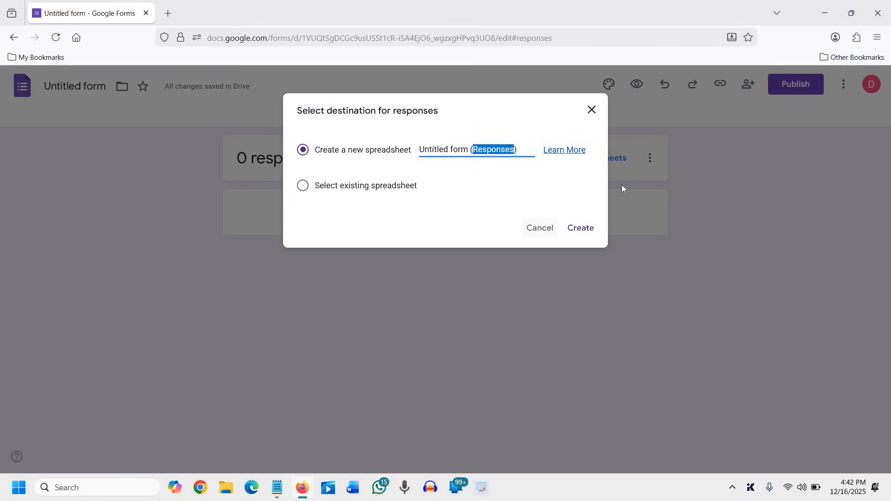
left_click(543, 227)
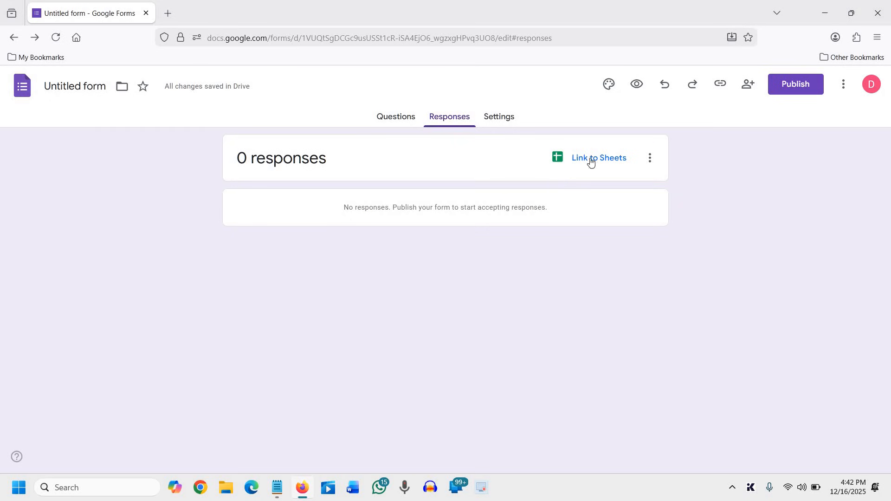
Step: Make the form a quiz and set its grades to be released later, after manual review
left_click(510, 120)
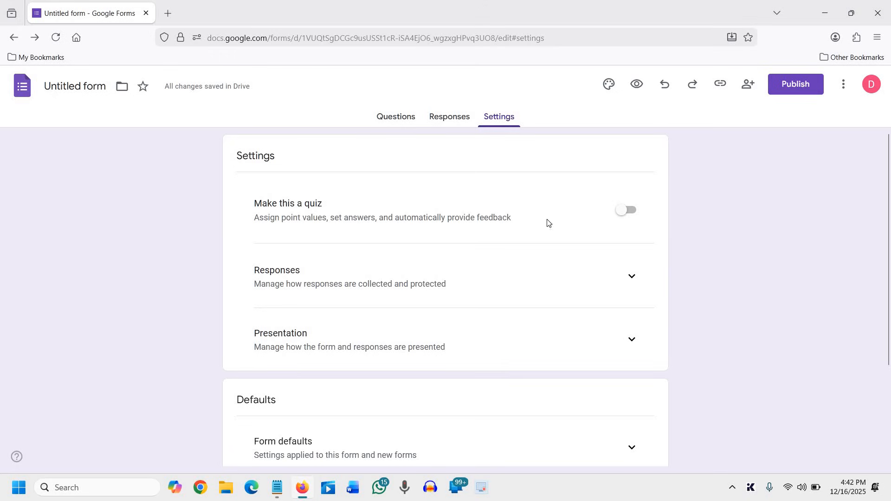
left_click(628, 215)
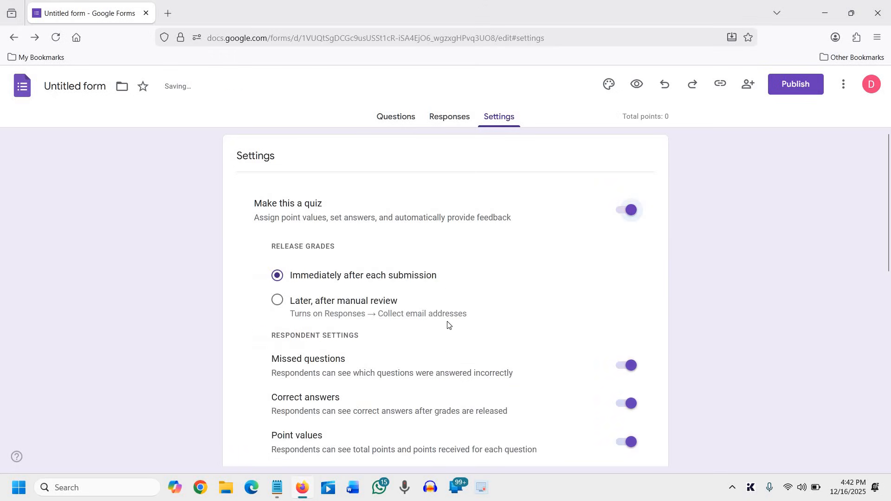
scroll(372, 199, "down", 2)
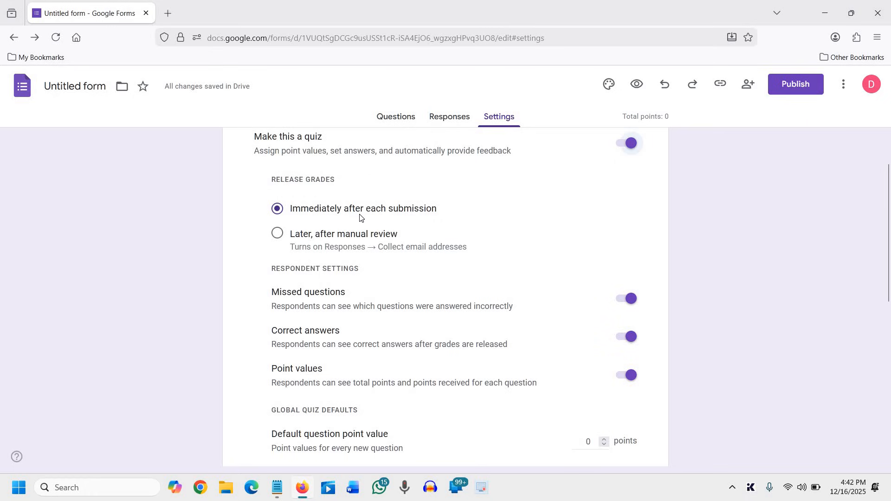
left_click(281, 238)
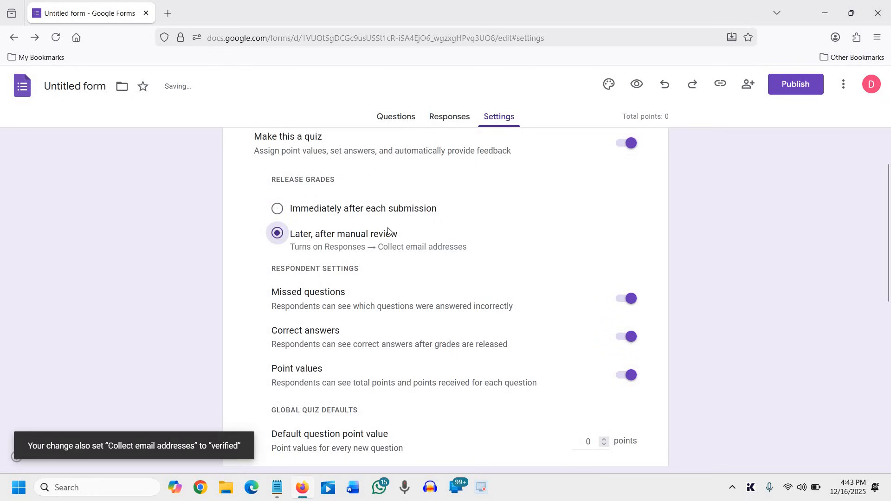
Step: Examine the quiz's respondent settings and the response collection settings, including the choices for sending responders a copy
scroll(533, 232, "down", 2)
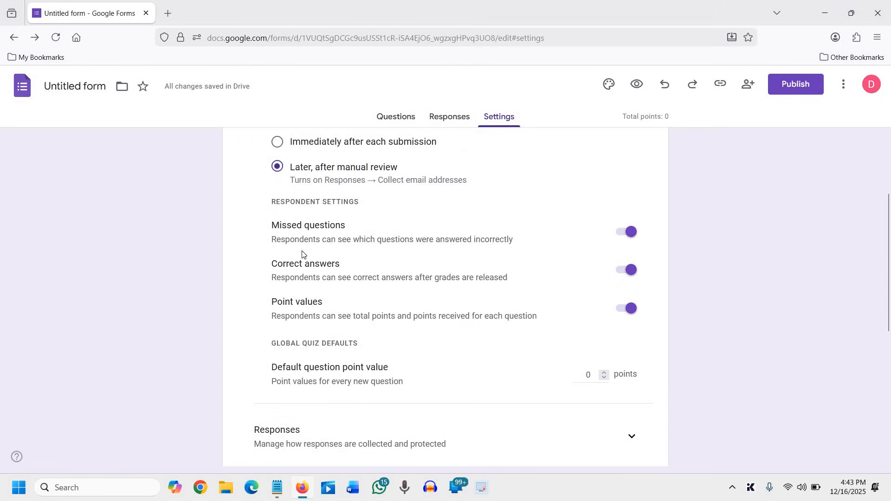
scroll(428, 352, "down", 2)
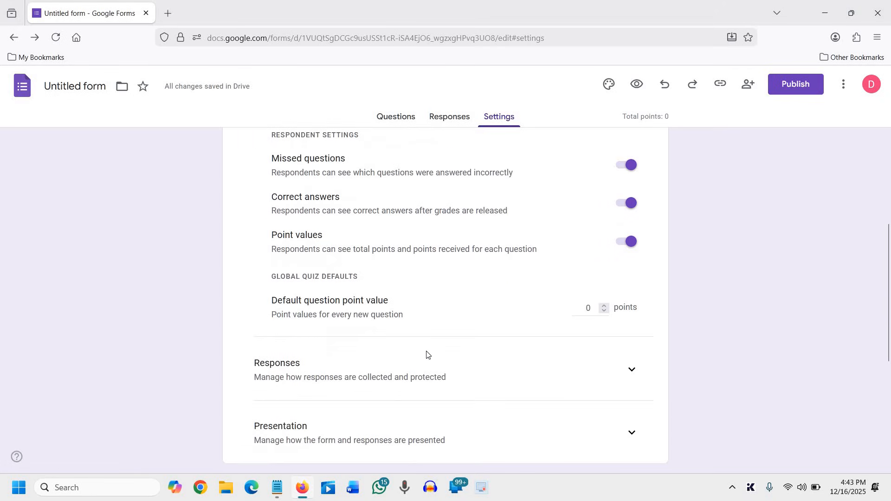
scroll(640, 242, "down", 3)
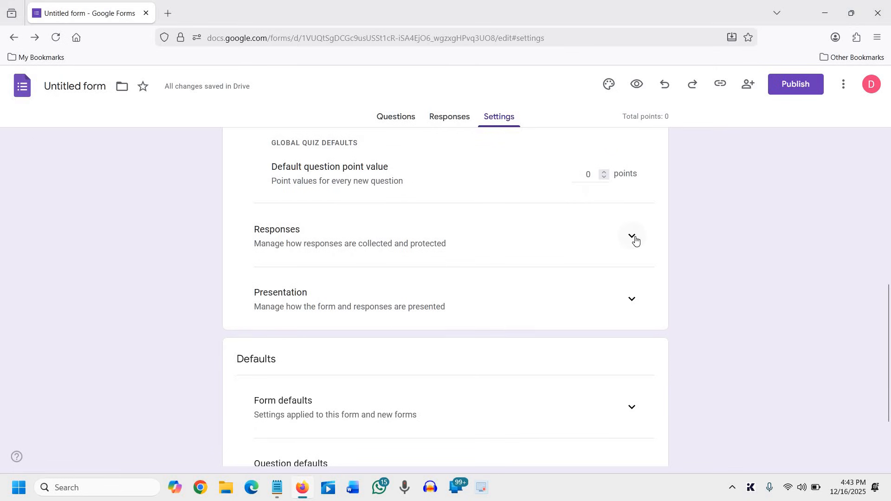
left_click(633, 238)
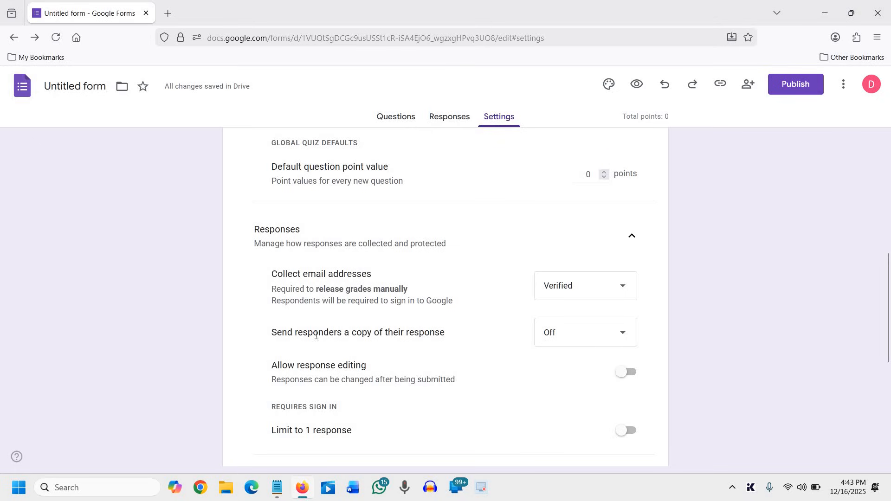
left_click(553, 342)
left_click(382, 369)
scroll(557, 297, "down", 4)
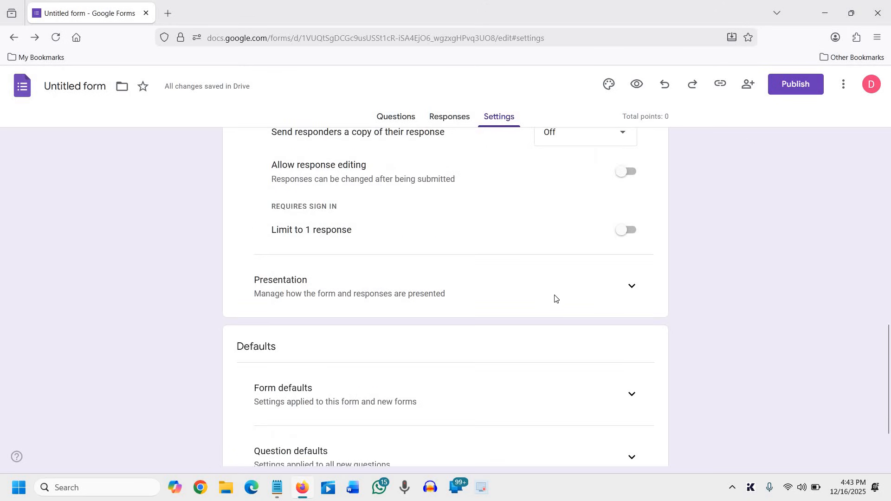
scroll(634, 324, "down", 2)
Step: Examine the form defaults and the choices for collecting email addresses by default, without changing them
left_click(632, 323)
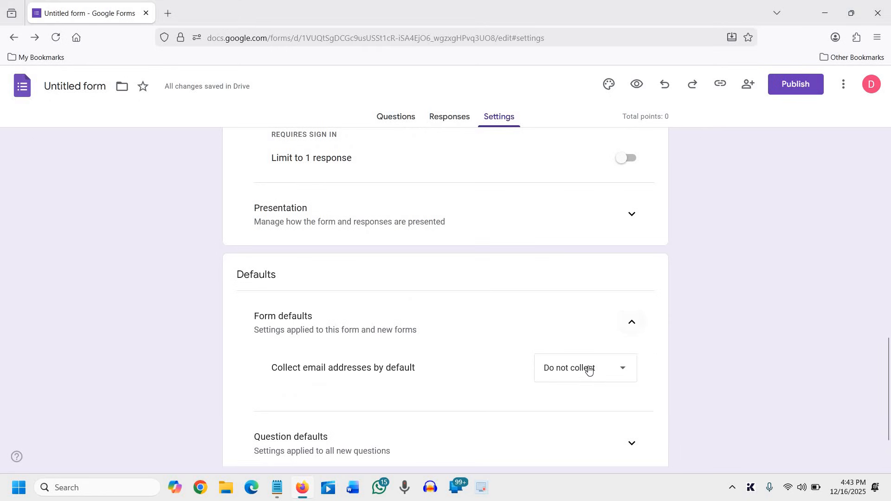
left_click(588, 369)
left_click(446, 366)
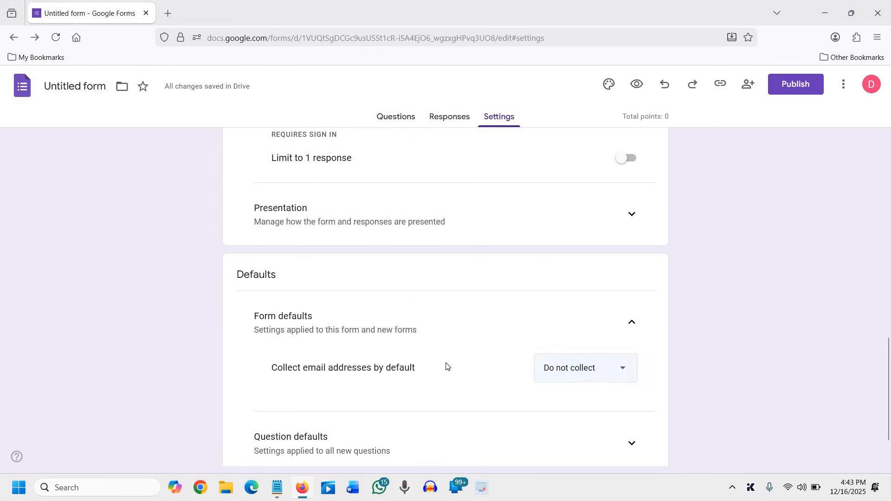
scroll(446, 365, "down", 1)
scroll(441, 344, "up", 8)
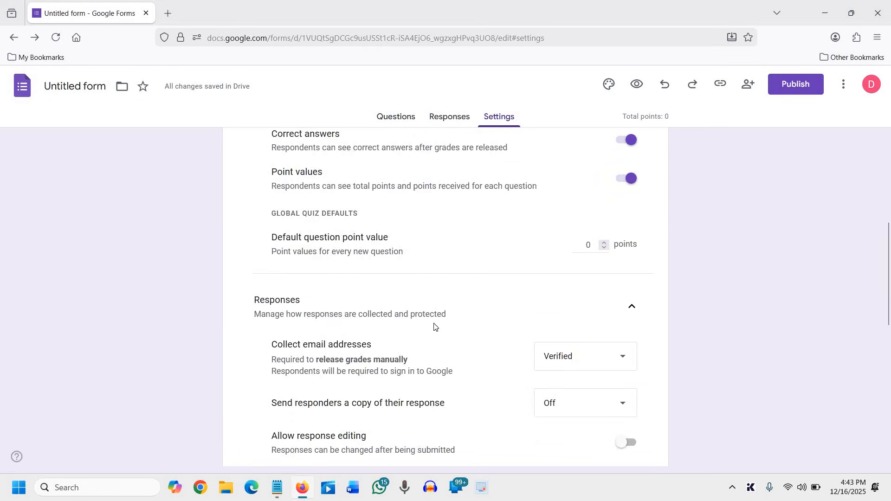
scroll(434, 326, "up", 4)
scroll(523, 324, "up", 2)
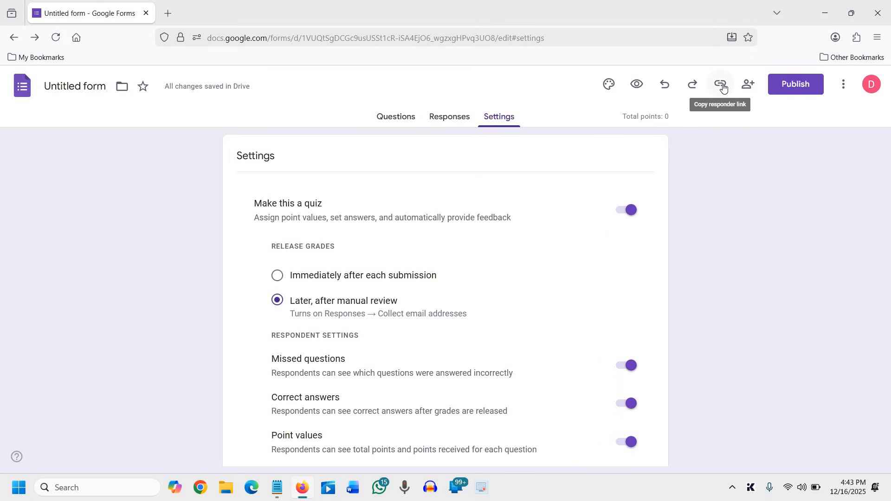
Step: Check the form's sharing access and publish the form with anyone with the link as responders
left_click(749, 89)
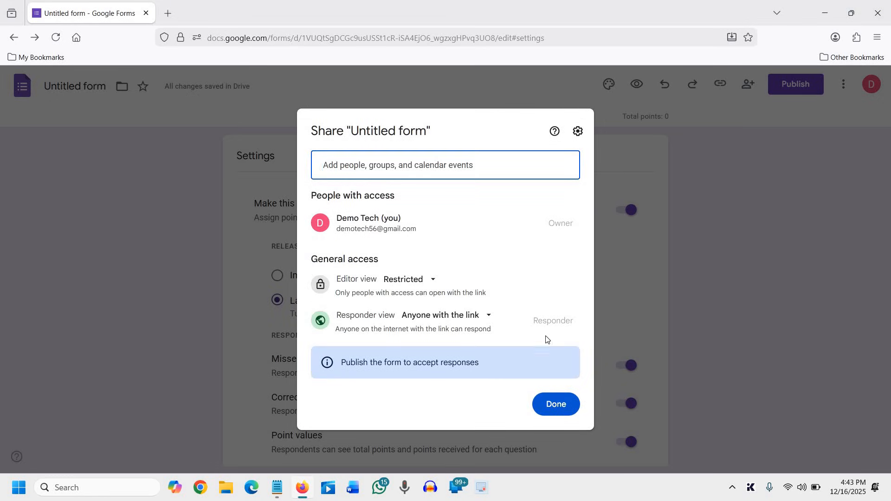
left_click(719, 86)
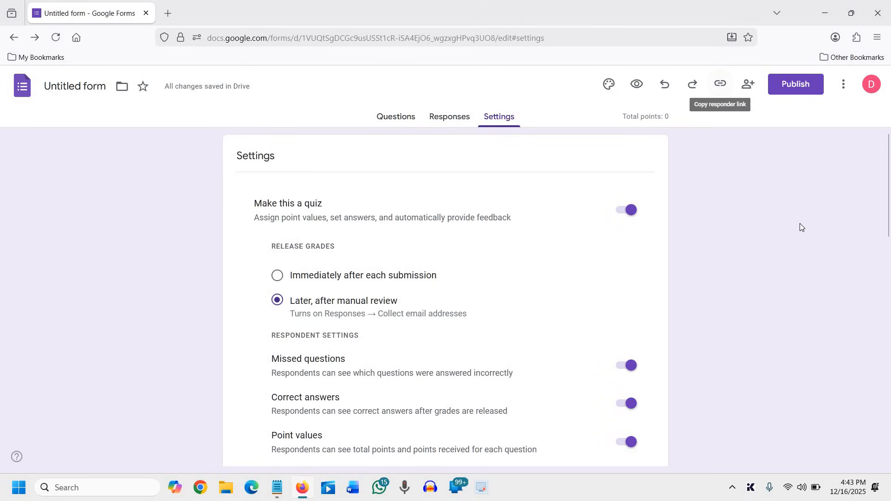
left_click(792, 86)
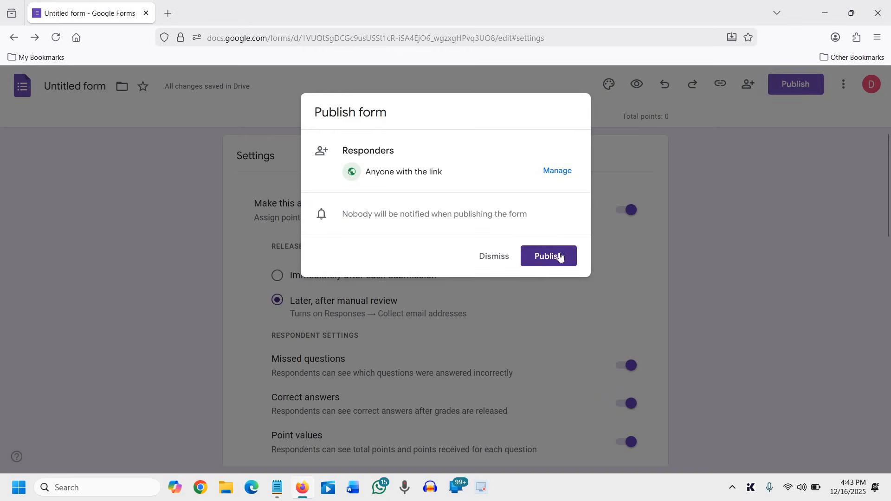
left_click(553, 258)
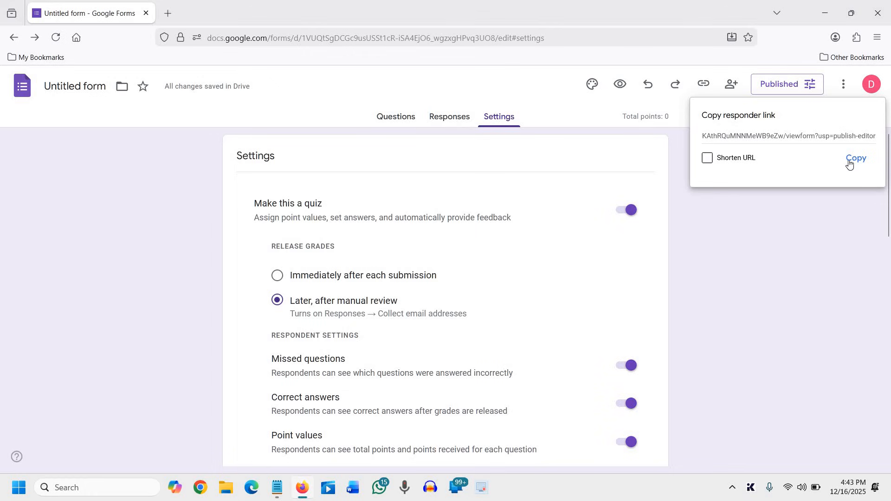
Step: Shorten the published form's responder URL and copy the link
left_click(707, 159)
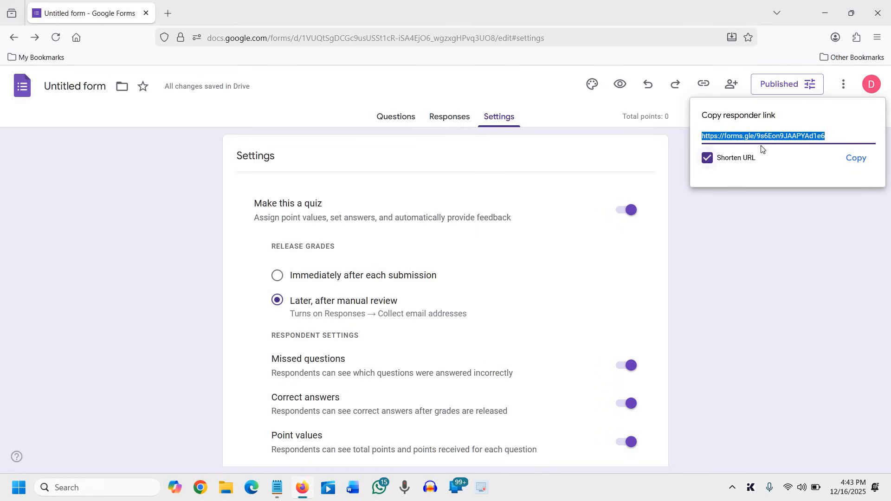
left_click(856, 159)
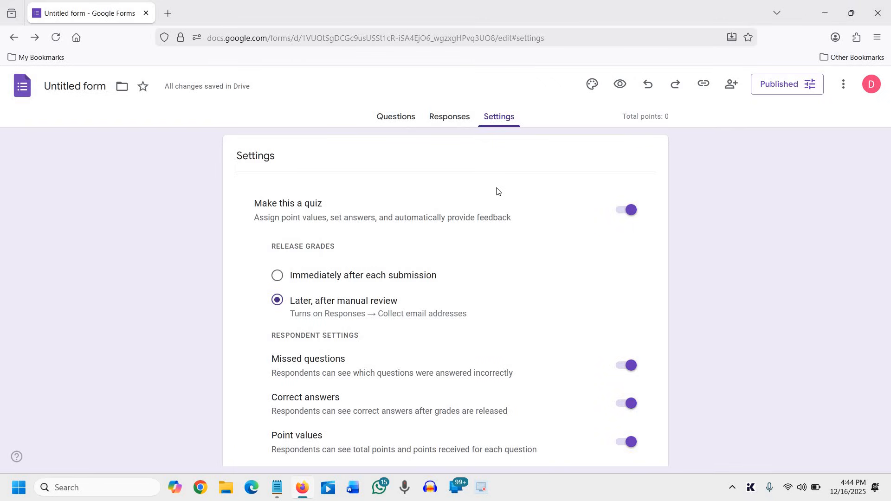
left_click(823, 18)
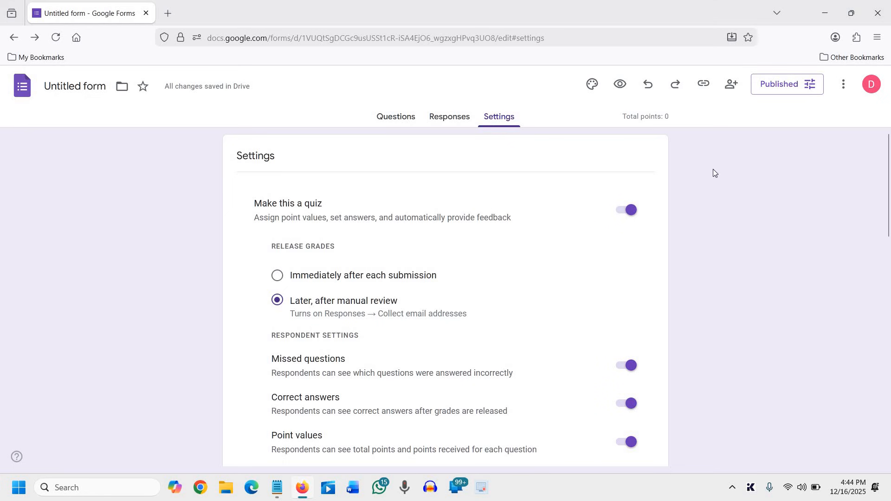